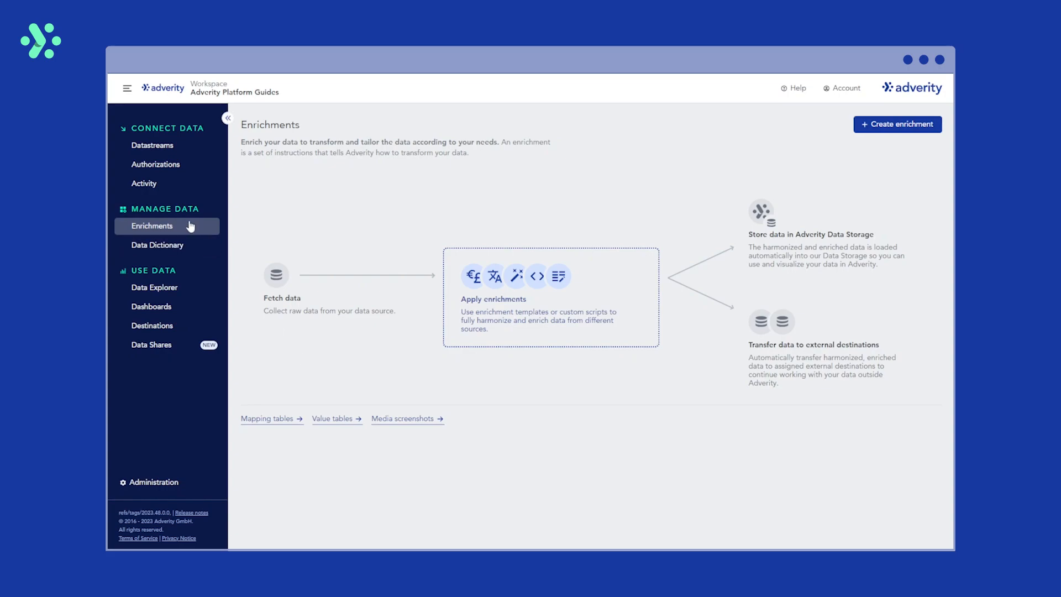
Step: Start creating a new enrichment of the Join Datastream type
click(901, 127)
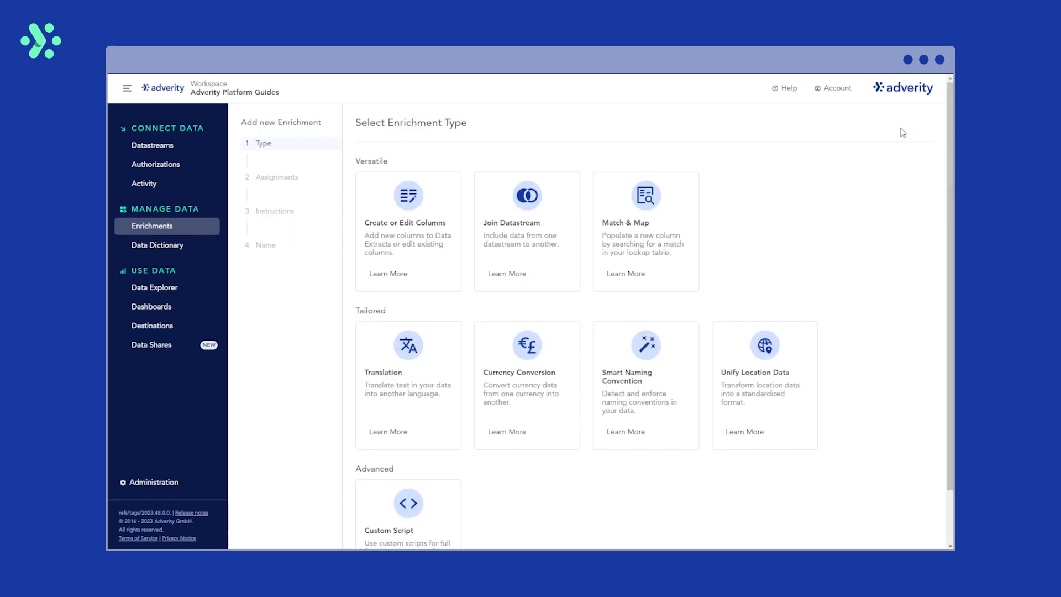
click(529, 254)
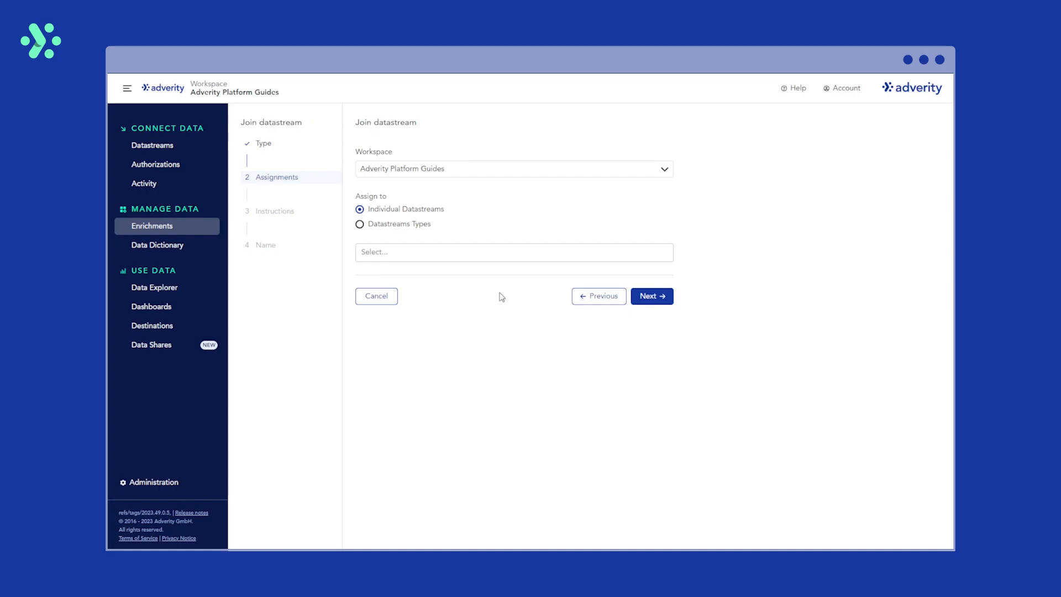
click(360, 224)
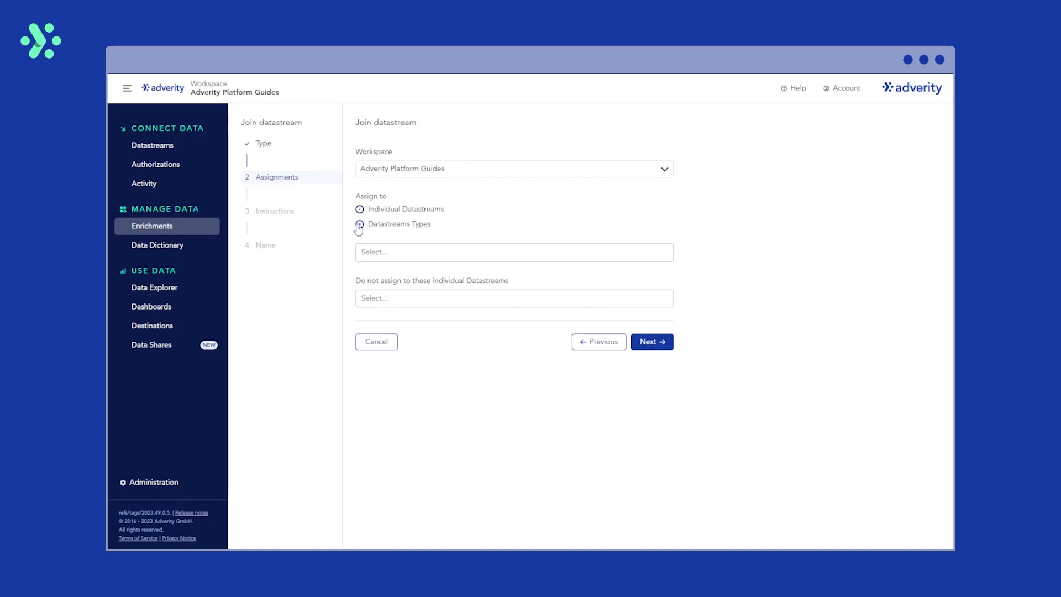
click(400, 255)
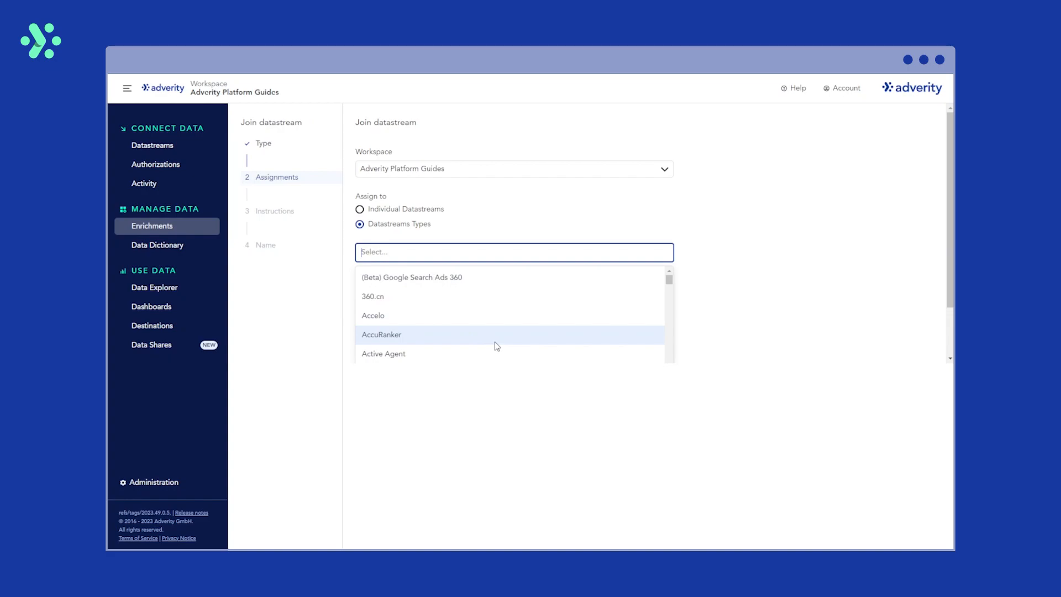
click(524, 228)
click(485, 298)
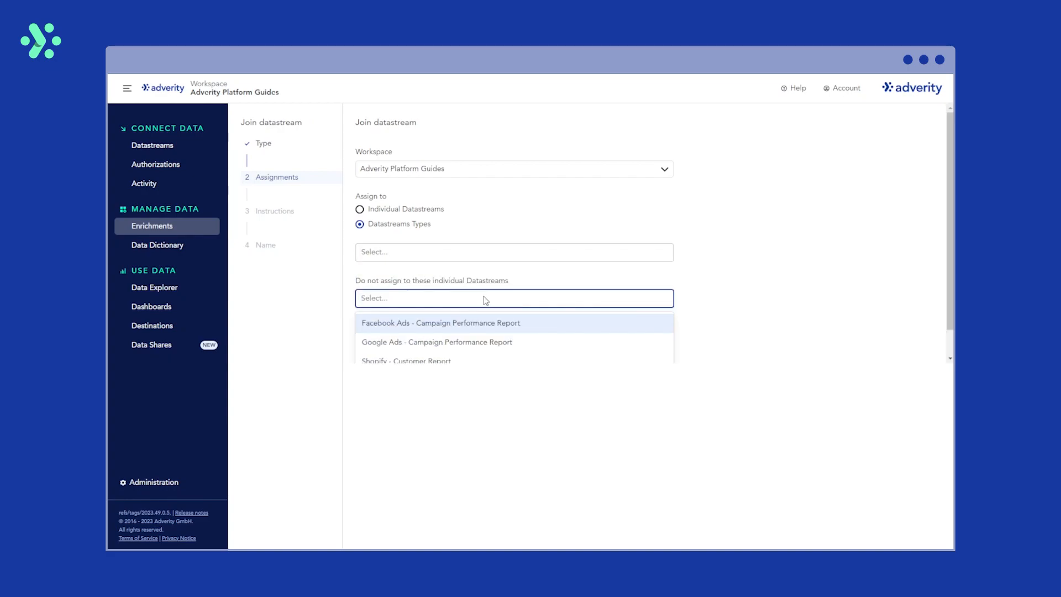
click(485, 300)
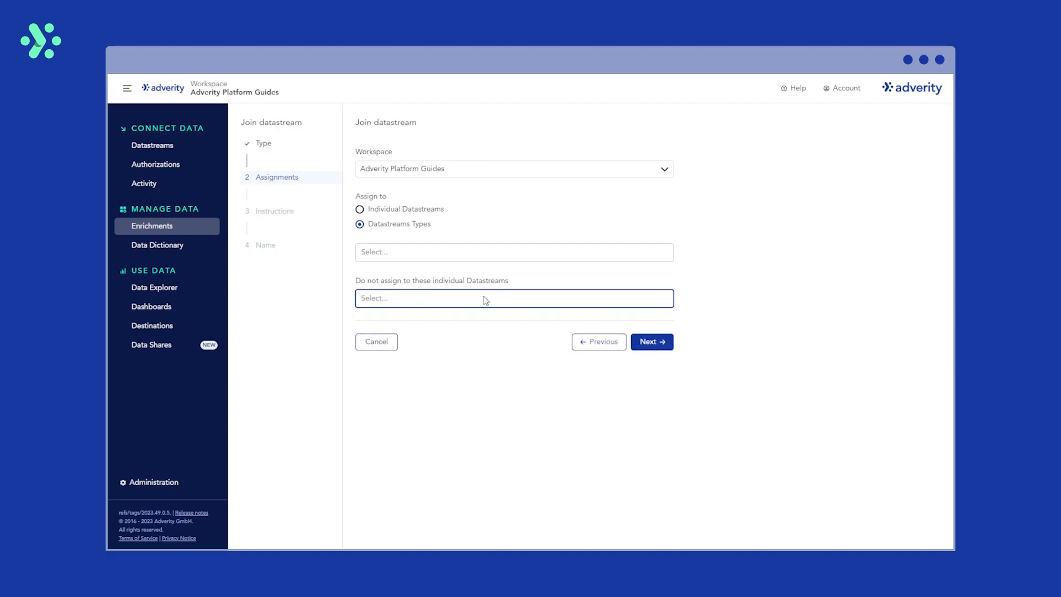
Step: Assign the enrichment to the individual datastream Shopify - Customer Report and continue to its instructions
click(360, 210)
click(455, 257)
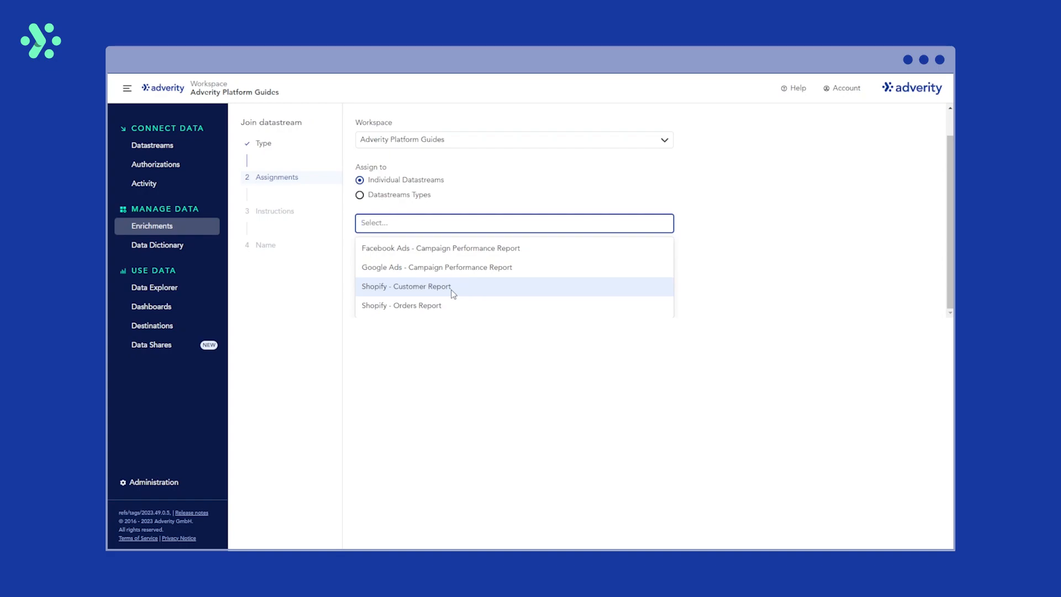
click(452, 291)
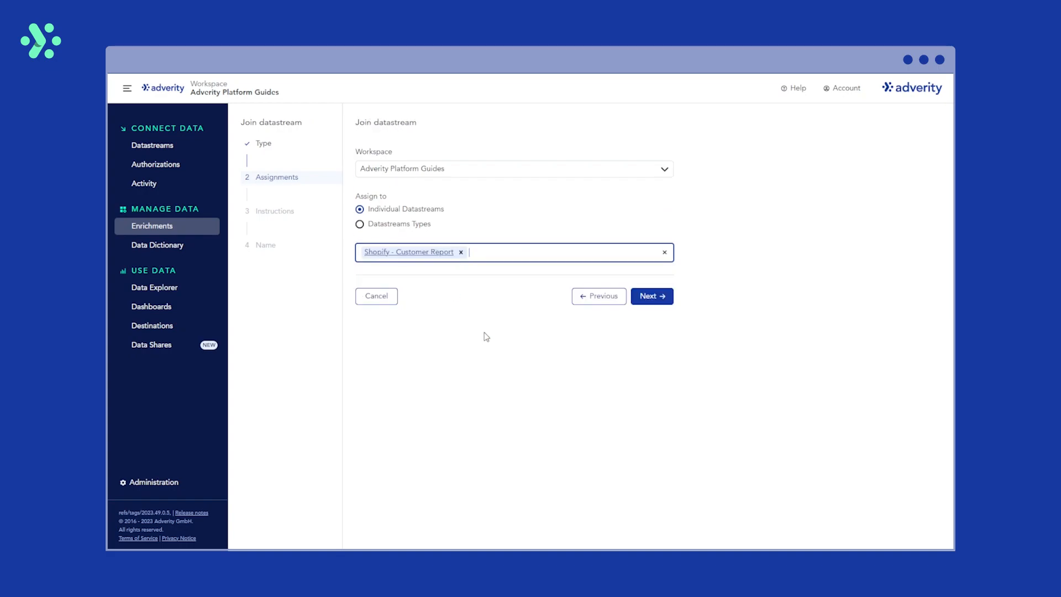
click(650, 298)
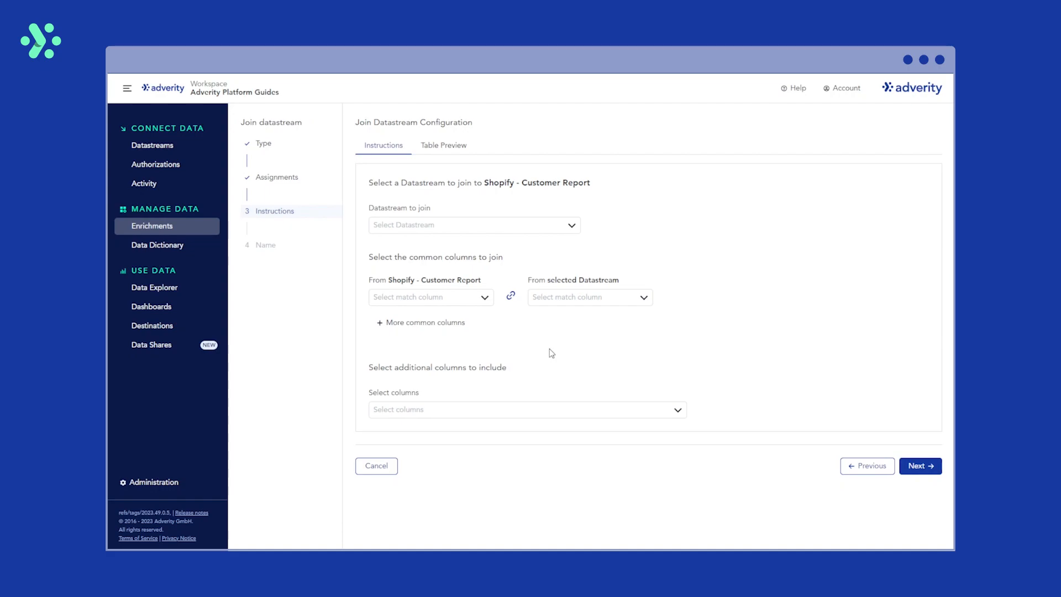
Step: Join the Shopify - Orders Report datastream, matching last_order_id from the customer report with id from the orders report
click(572, 226)
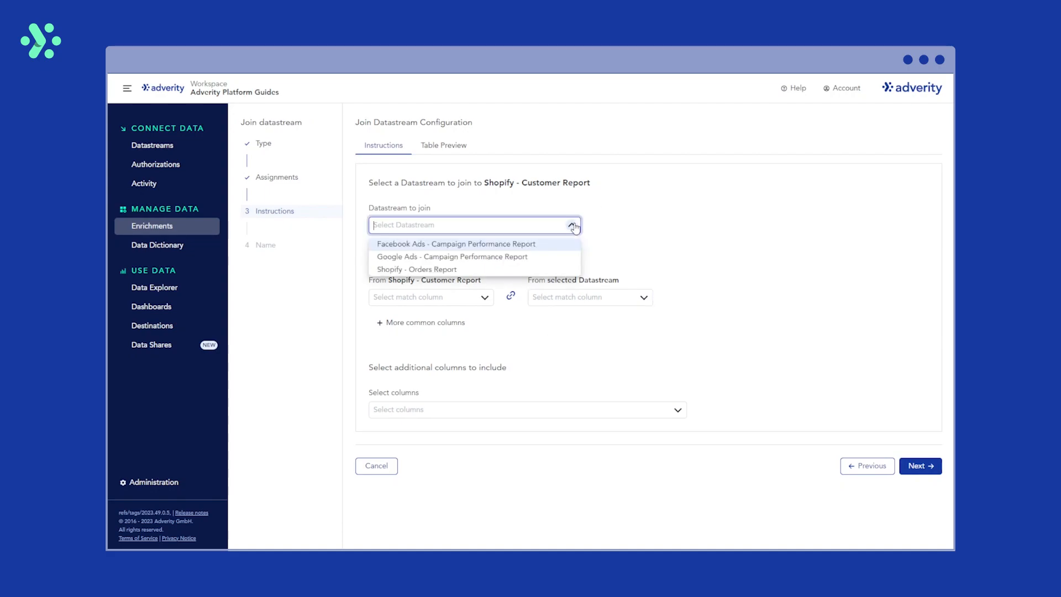
click(433, 270)
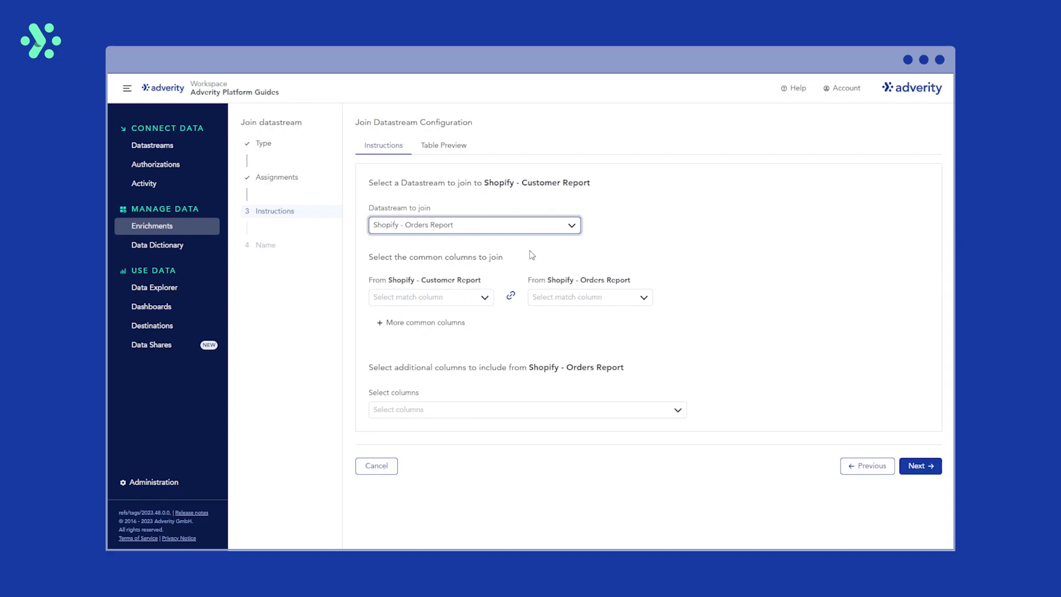
click(486, 299)
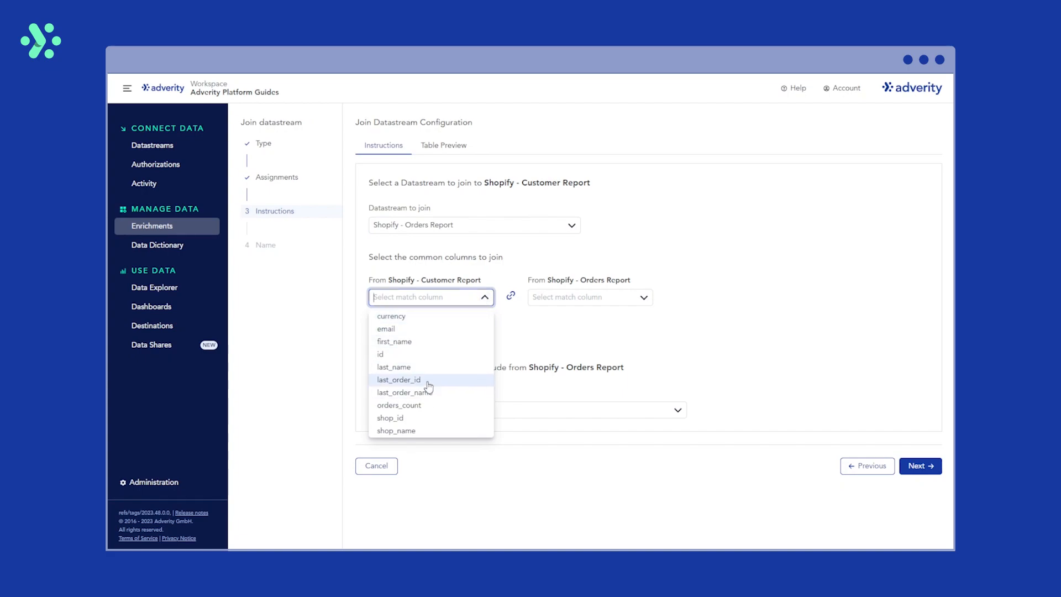
click(429, 381)
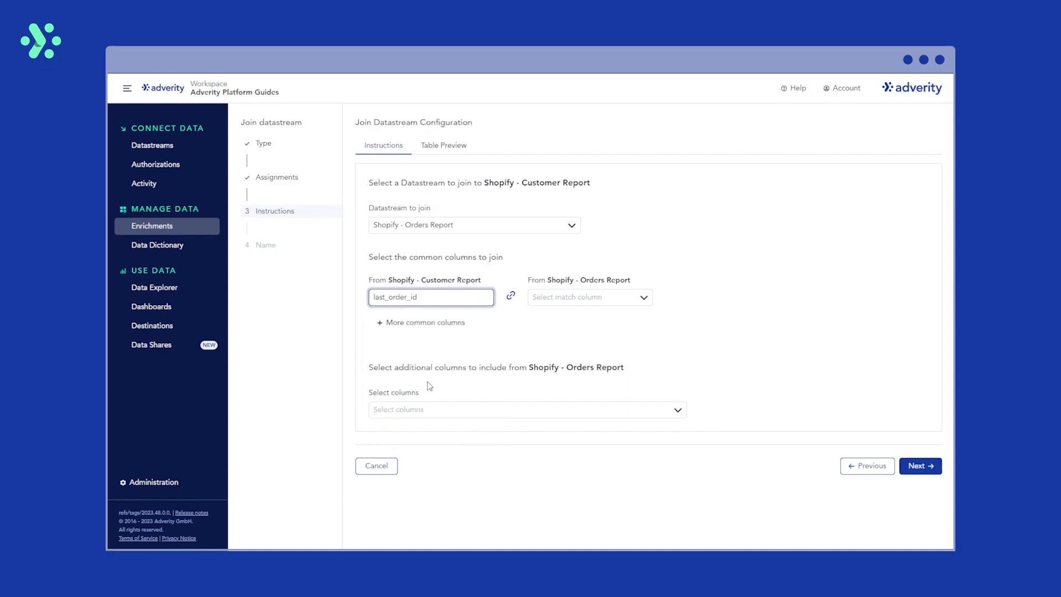
click(644, 299)
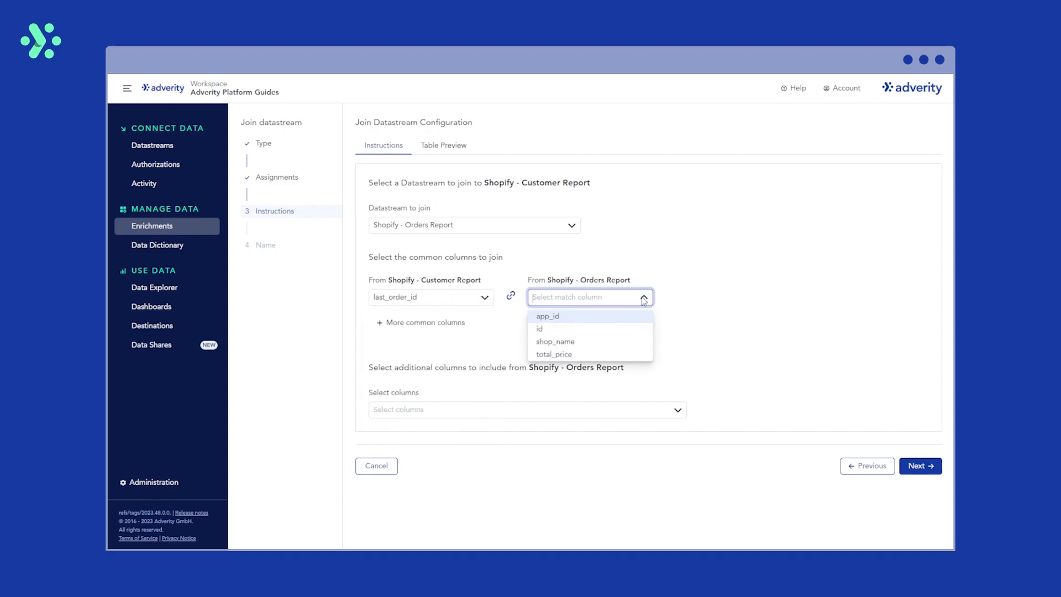
click(584, 331)
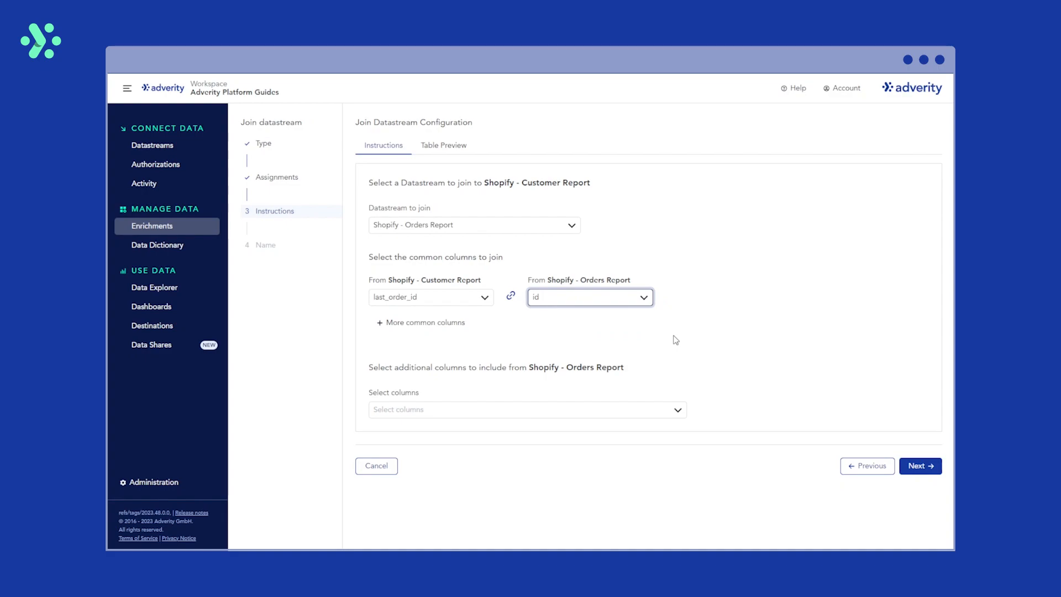
Step: Include the additional column total_price from Shopify - Orders Report in the join
click(678, 409)
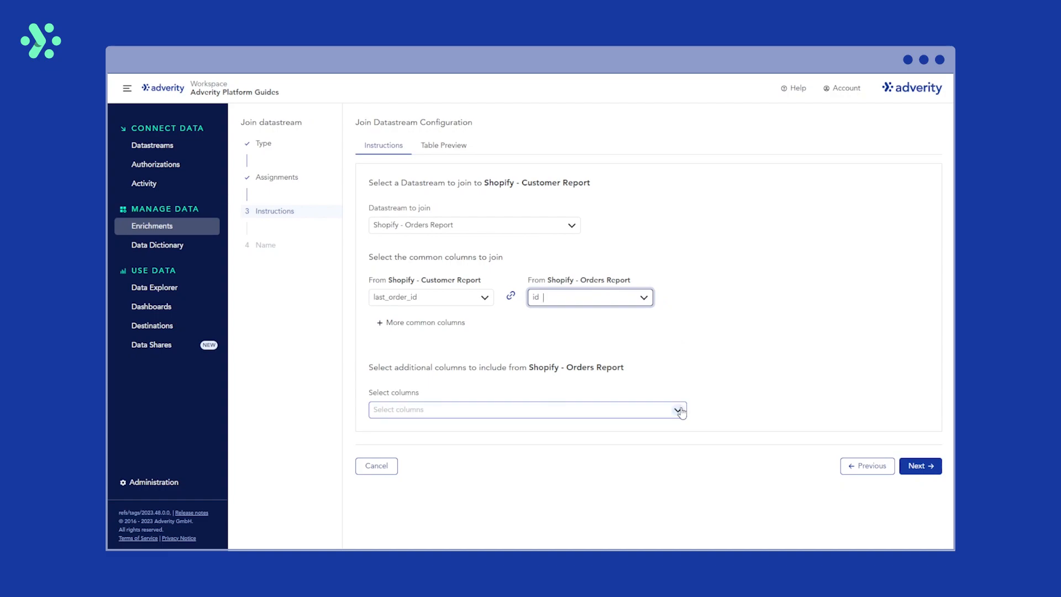
click(433, 467)
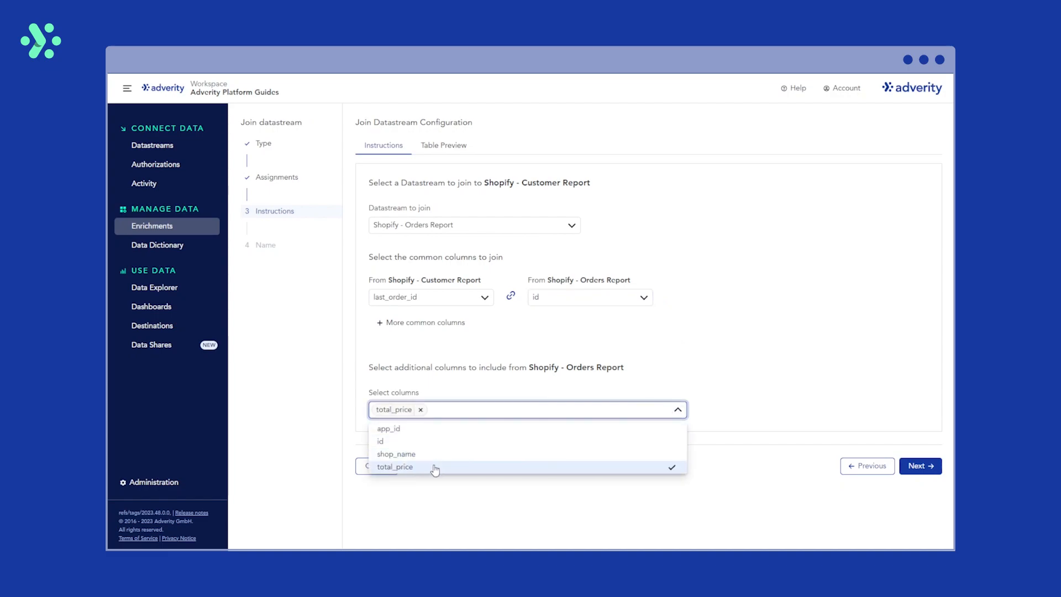
click(624, 345)
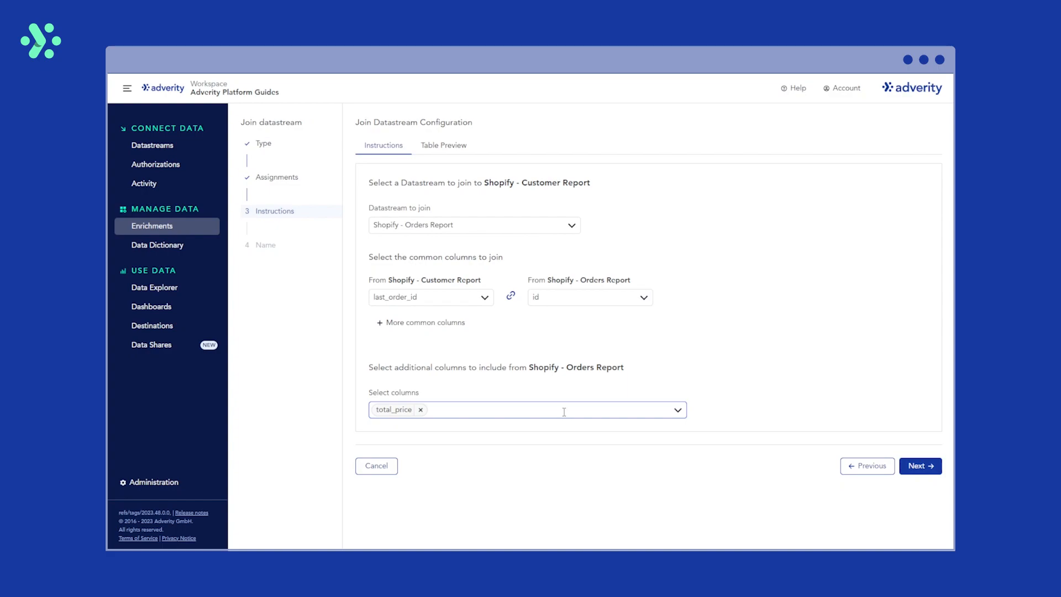
Step: Preview the joined table with all columns and with only those used in the enrichment, and return to the instructions
click(445, 147)
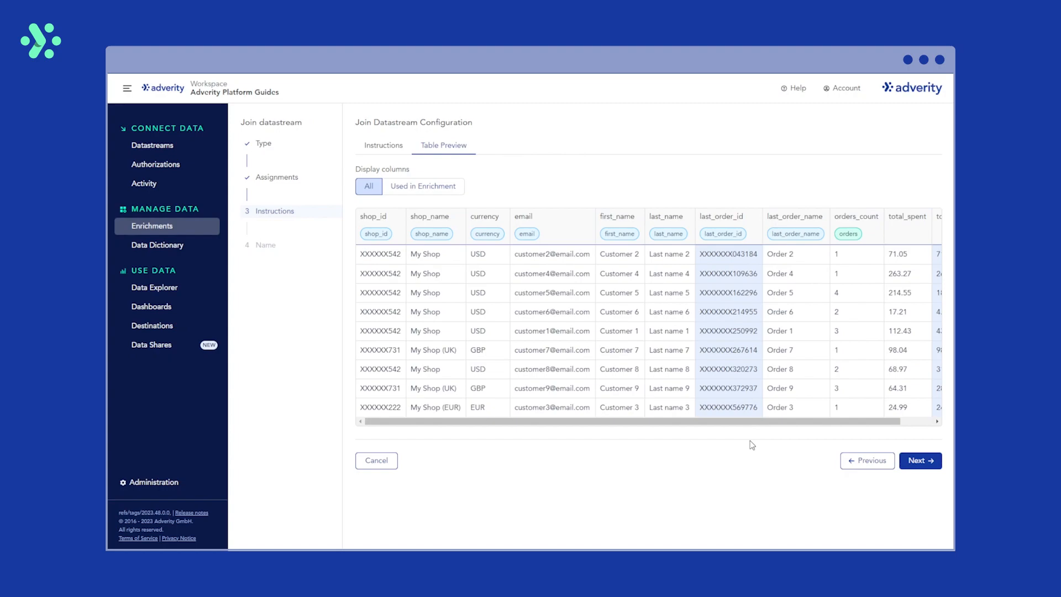
drag(750, 422, 862, 424)
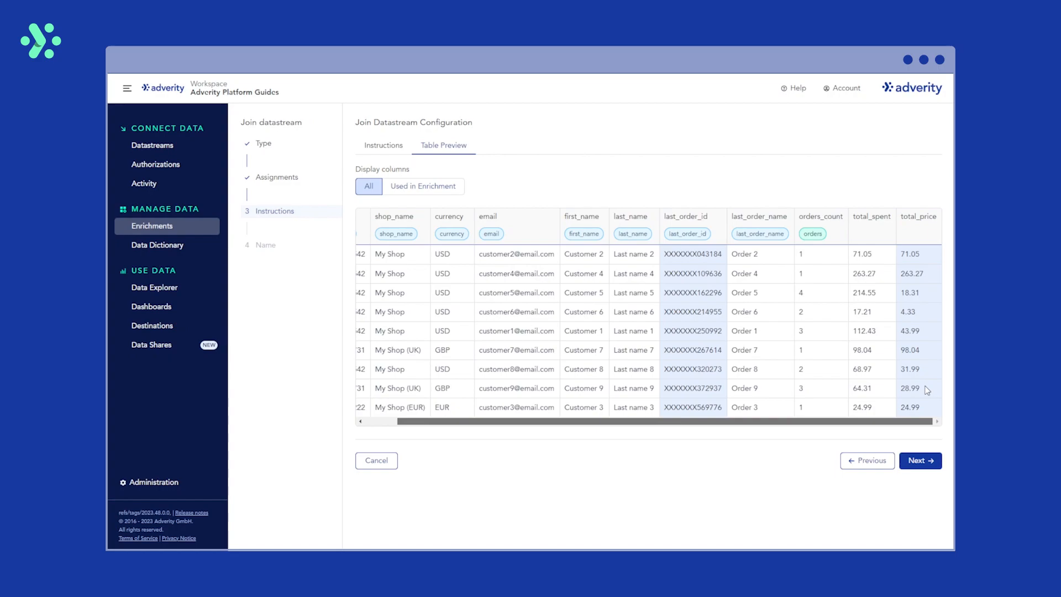
click(432, 187)
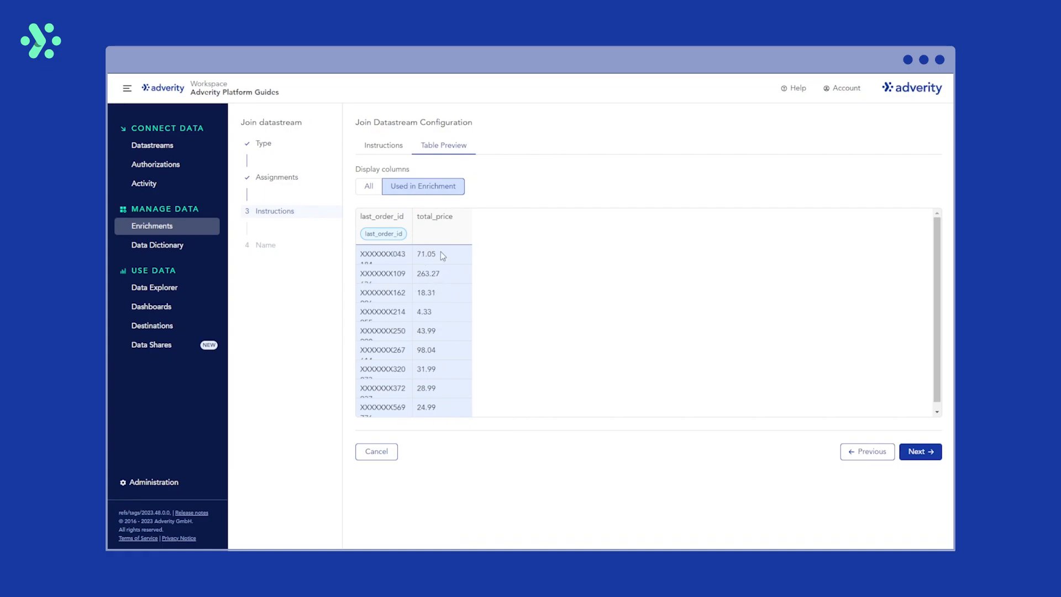
click(393, 148)
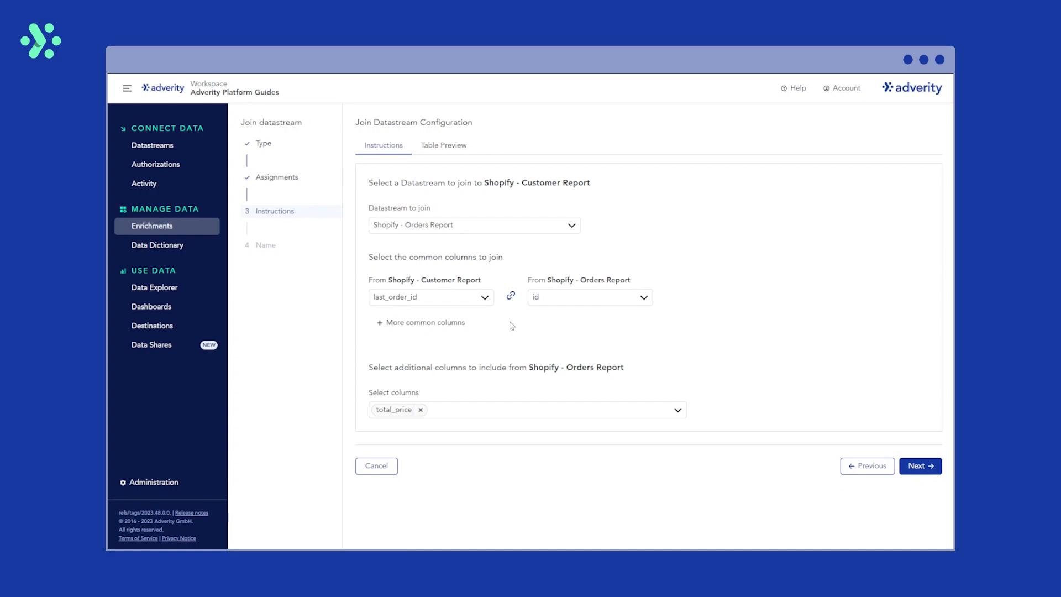
click(485, 298)
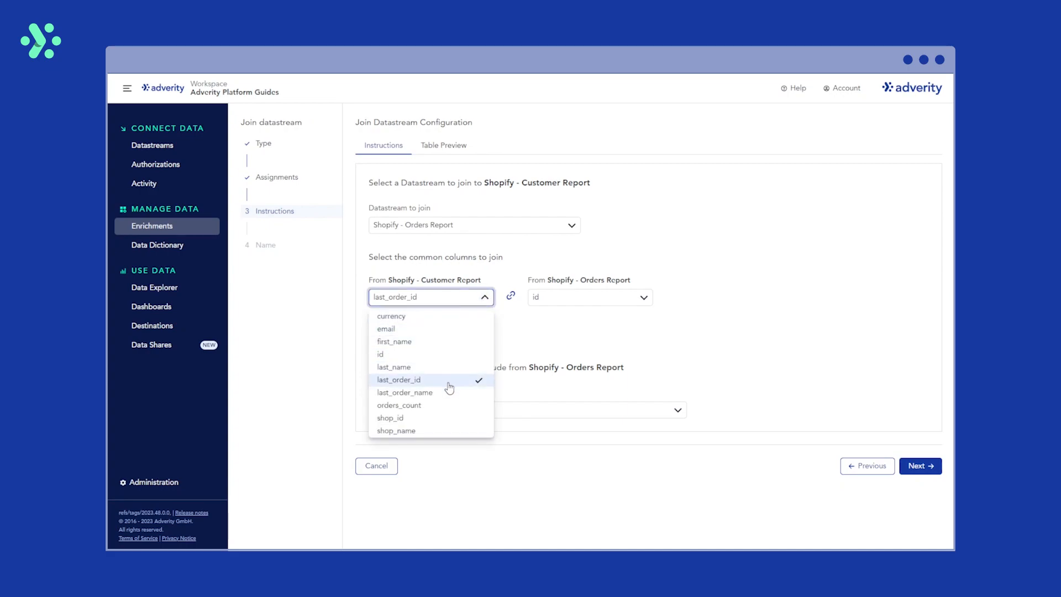
click(485, 297)
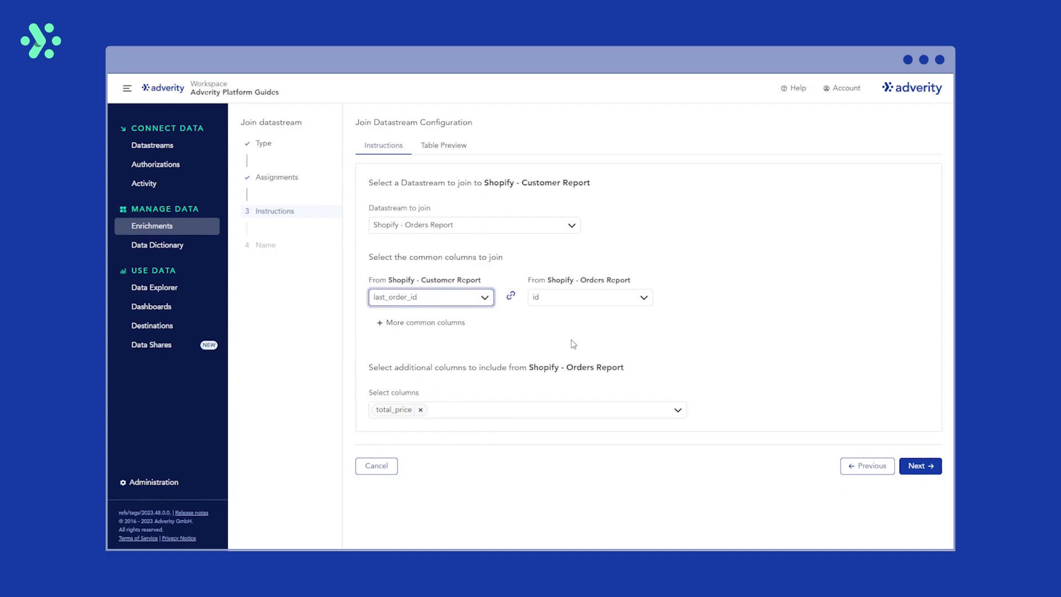
Step: Accept the join instructions and create the enrichment under its suggested name
click(919, 465)
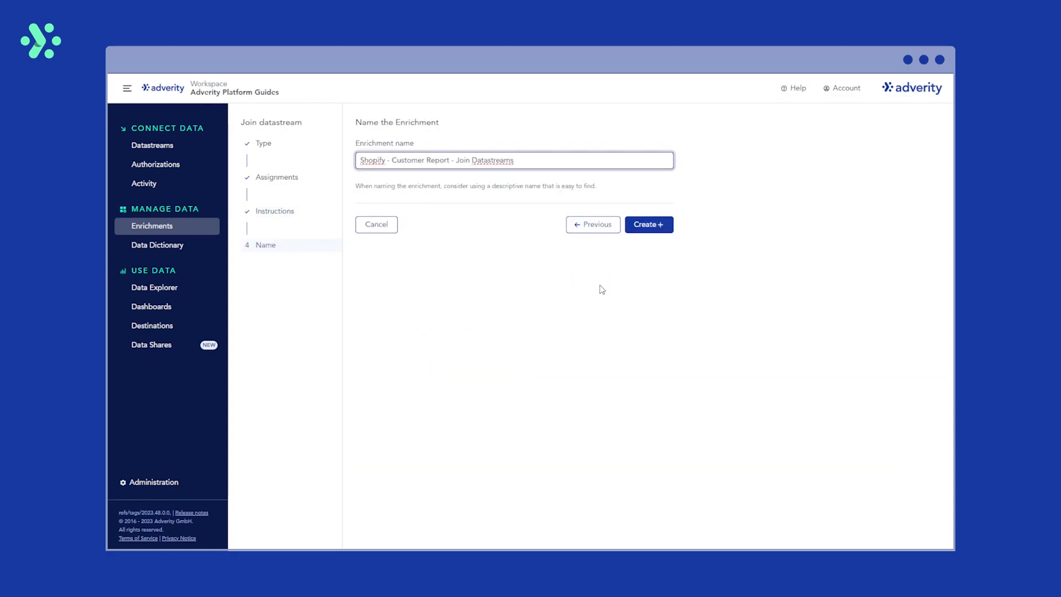
click(641, 225)
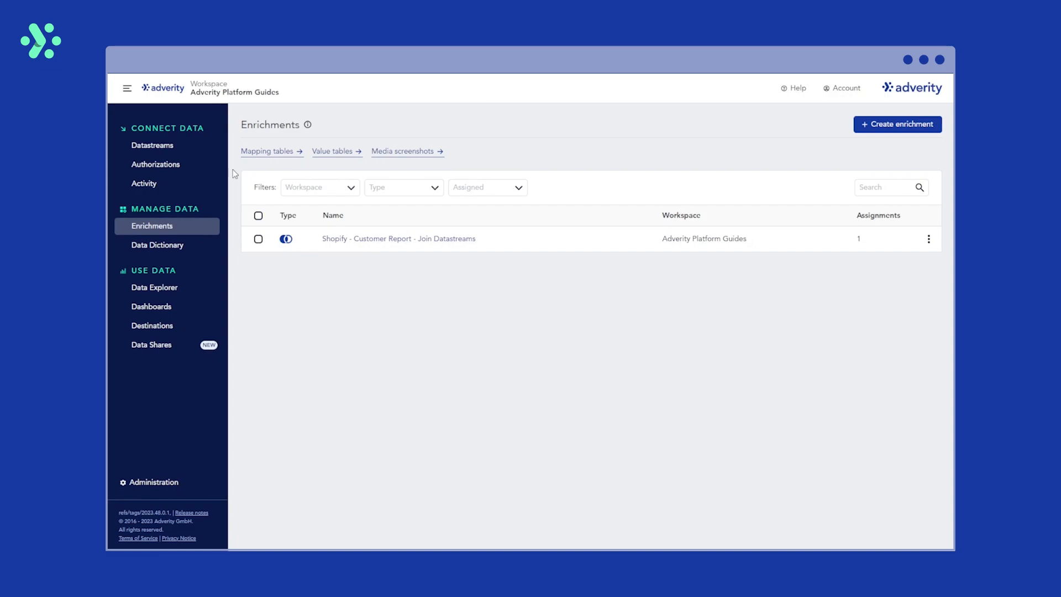
Step: Open the Shopify - Customer Report datastream and rerun its most recent manual fetch for 2023-01-01 - 2023-11-30
click(189, 146)
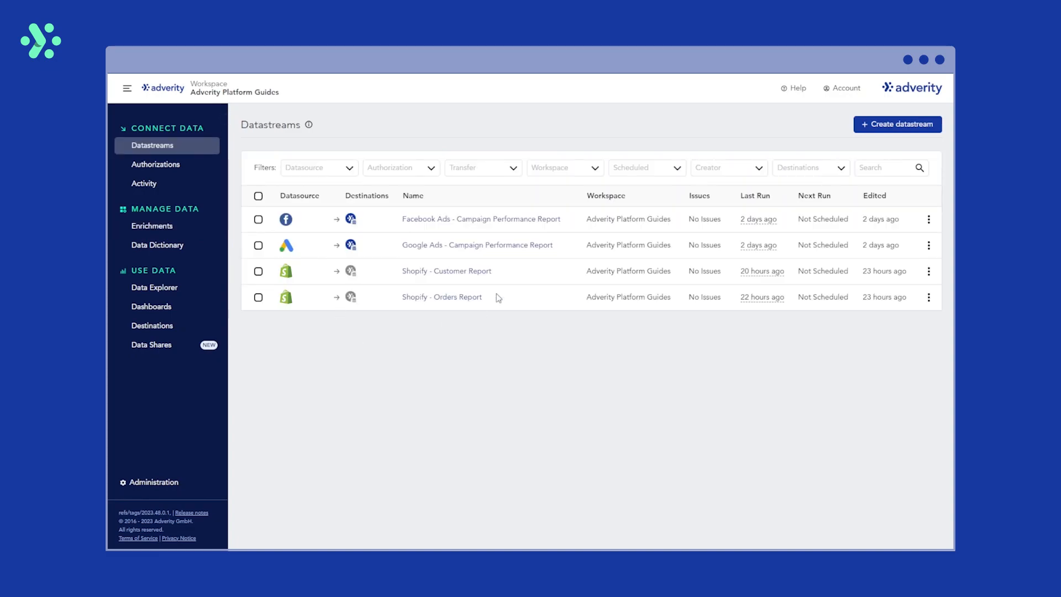
click(472, 272)
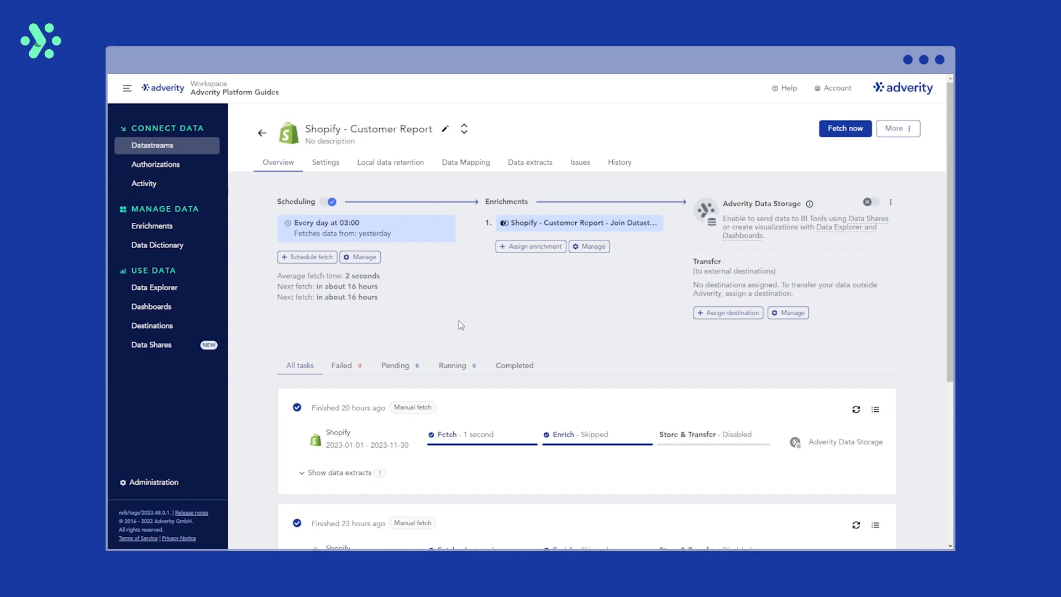
click(855, 413)
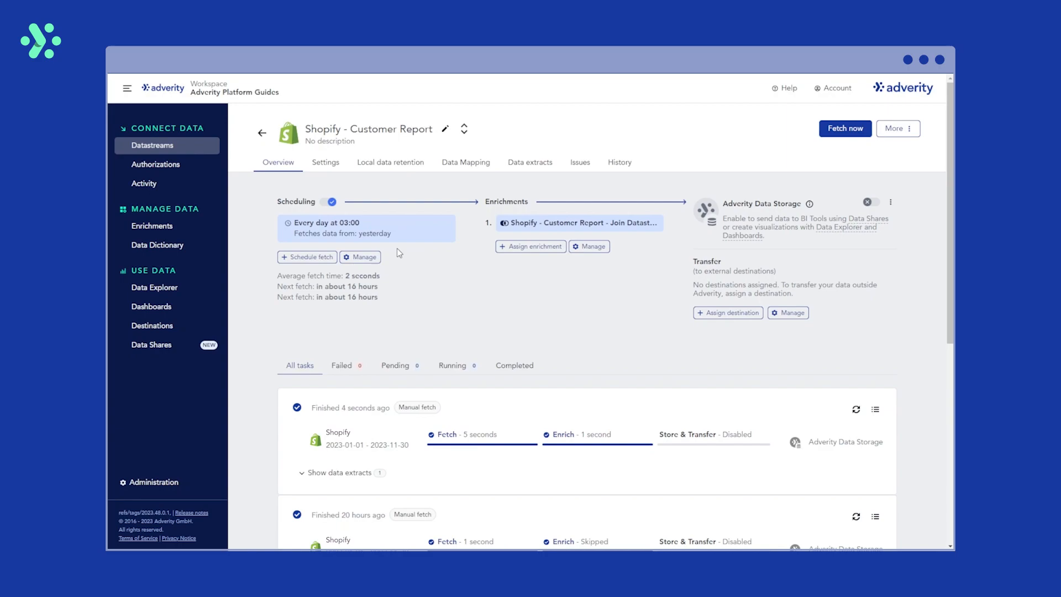
Step: Open the data extract of the newest fetch and examine its total_price column
click(342, 473)
scroll(346, 469, down, 2)
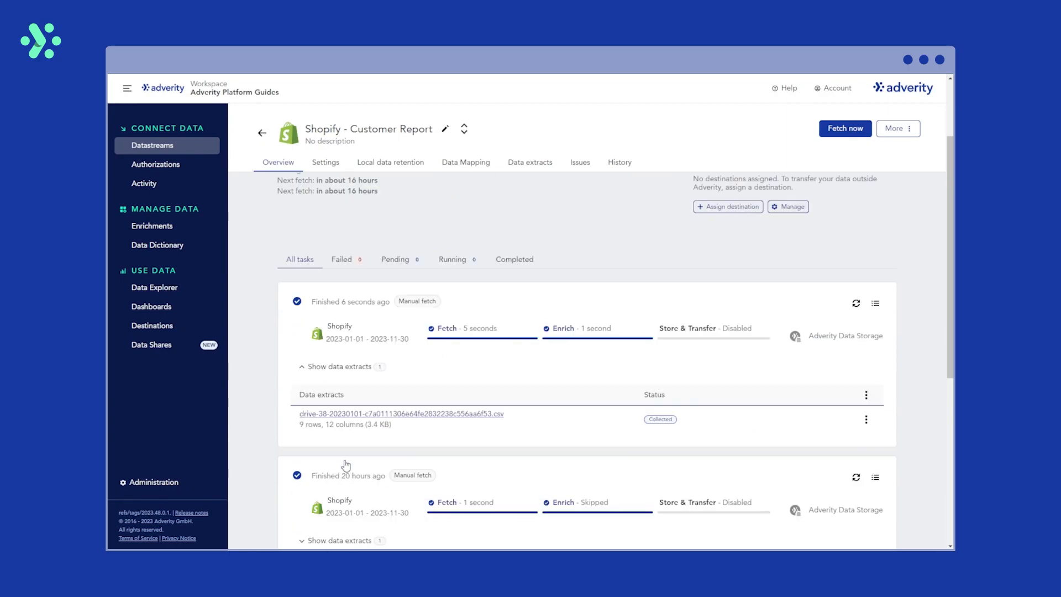
click(358, 413)
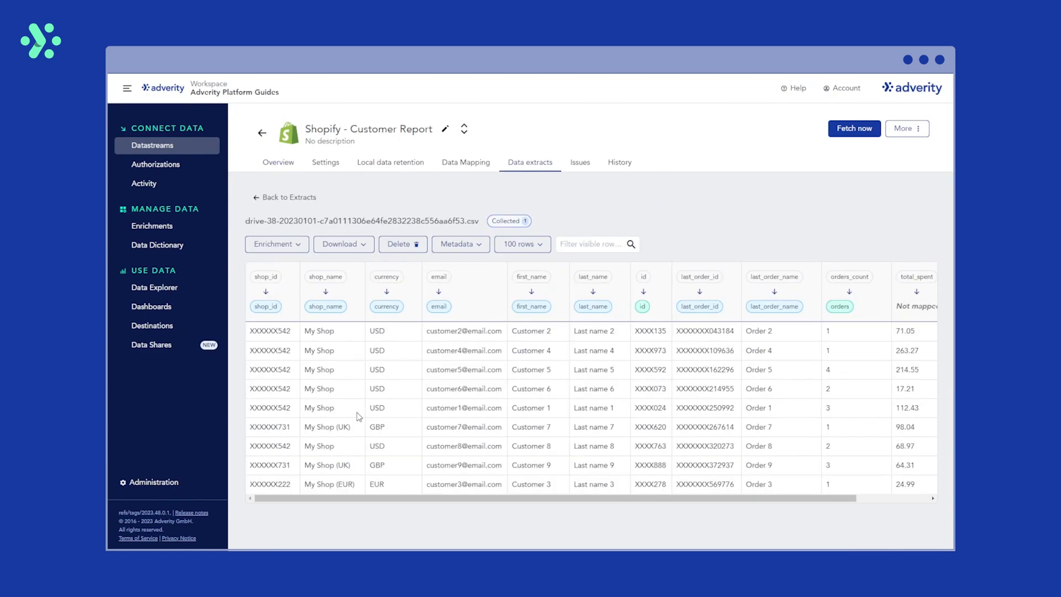
drag(406, 500, 534, 498)
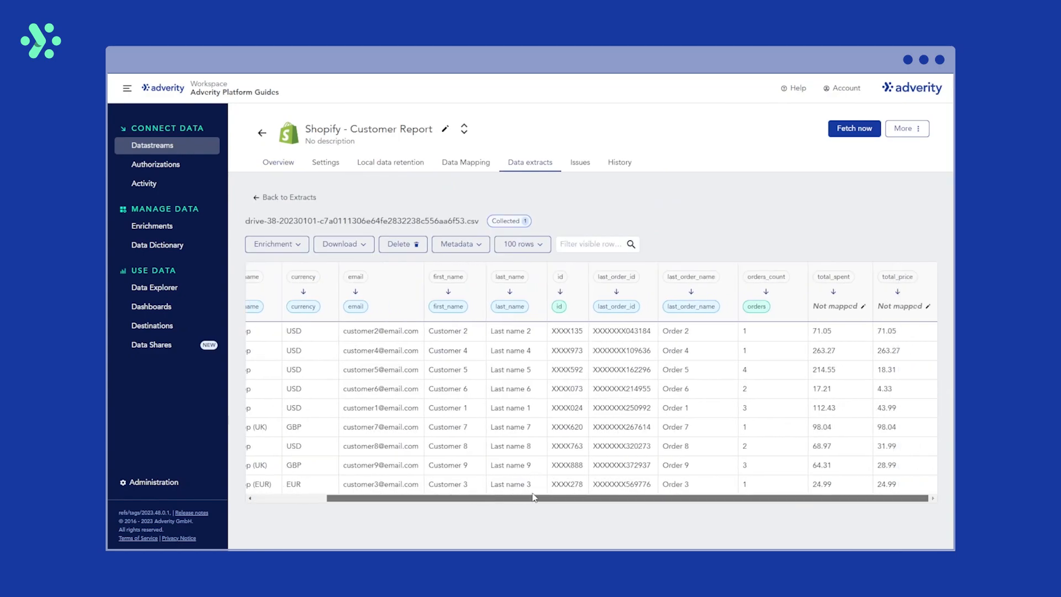